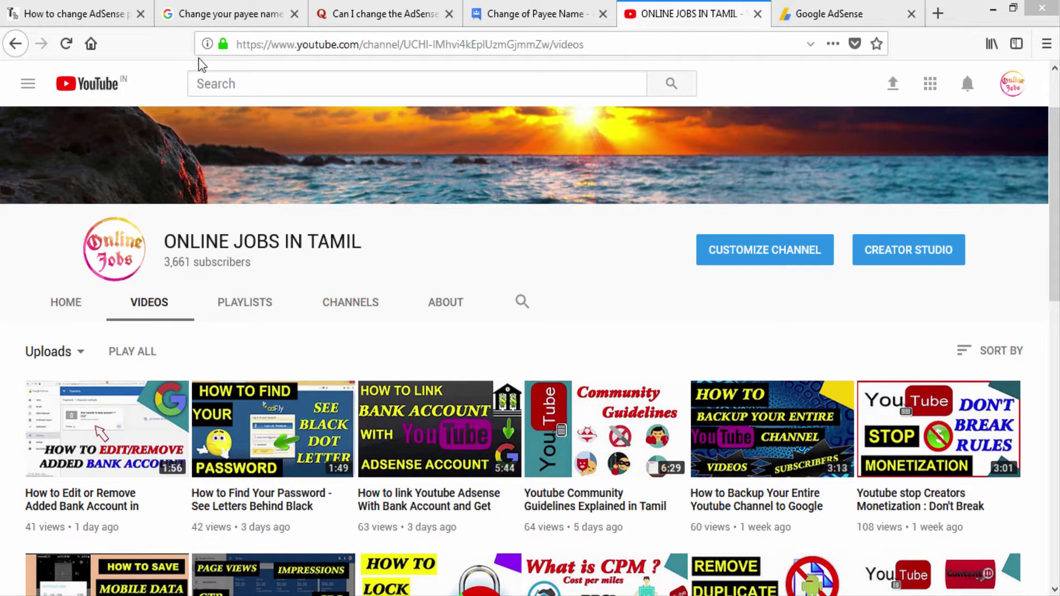
Open the Techulator payee-name article and scroll to AdSense support's reply email screenshot.
click(69, 13)
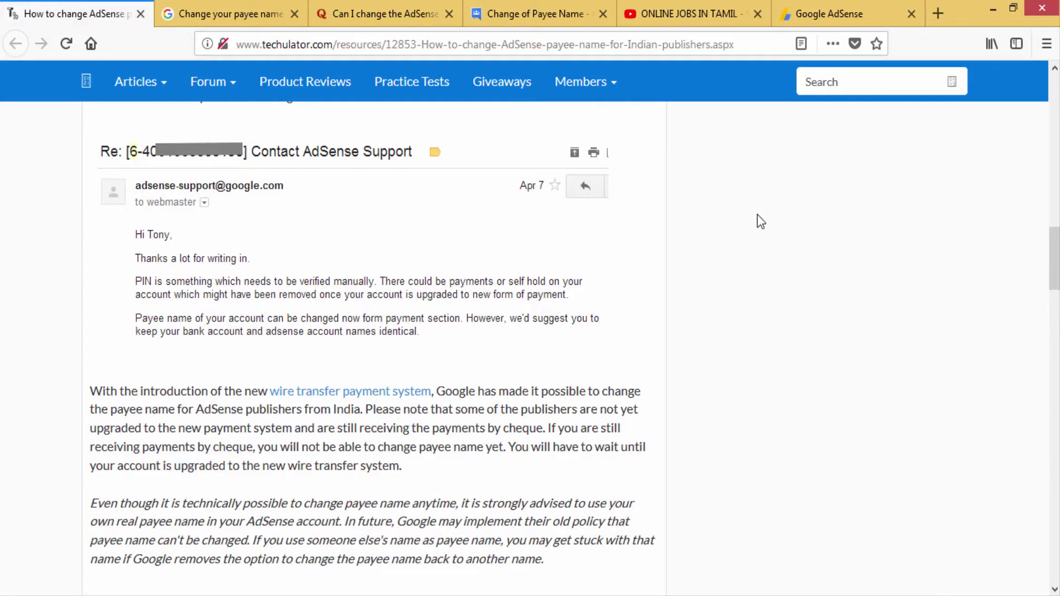
drag(1056, 270, 1057, 161)
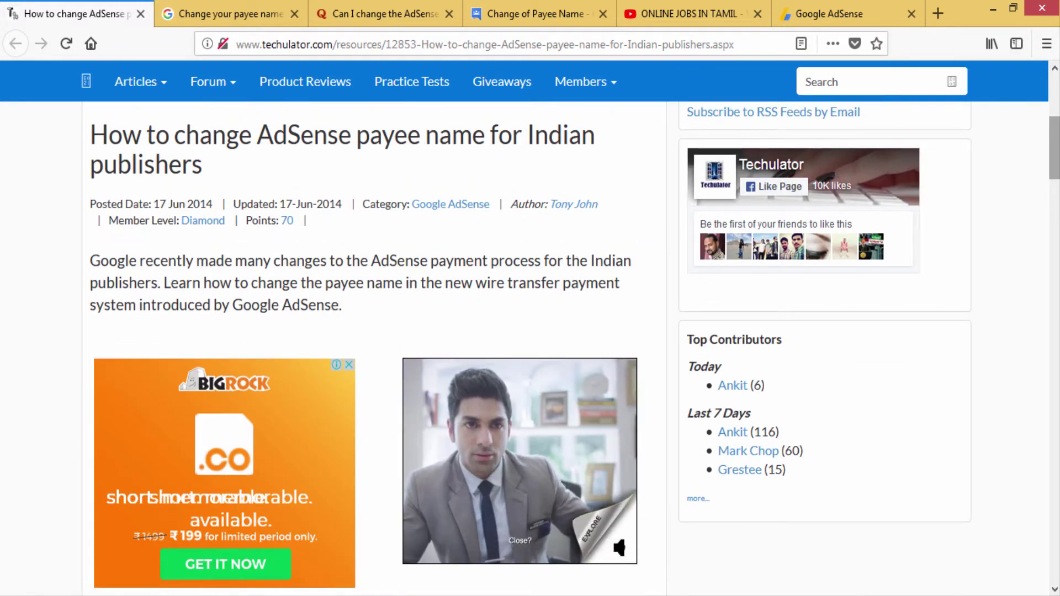
scroll(840, 167, down, 5)
scroll(530, 332, down, 4)
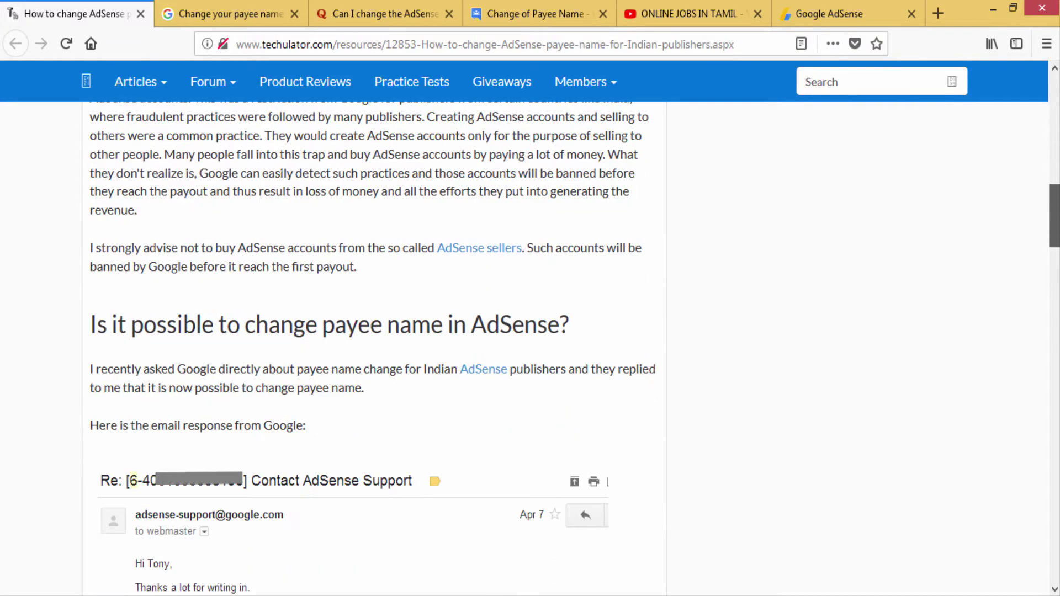
scroll(530, 348, down, 6)
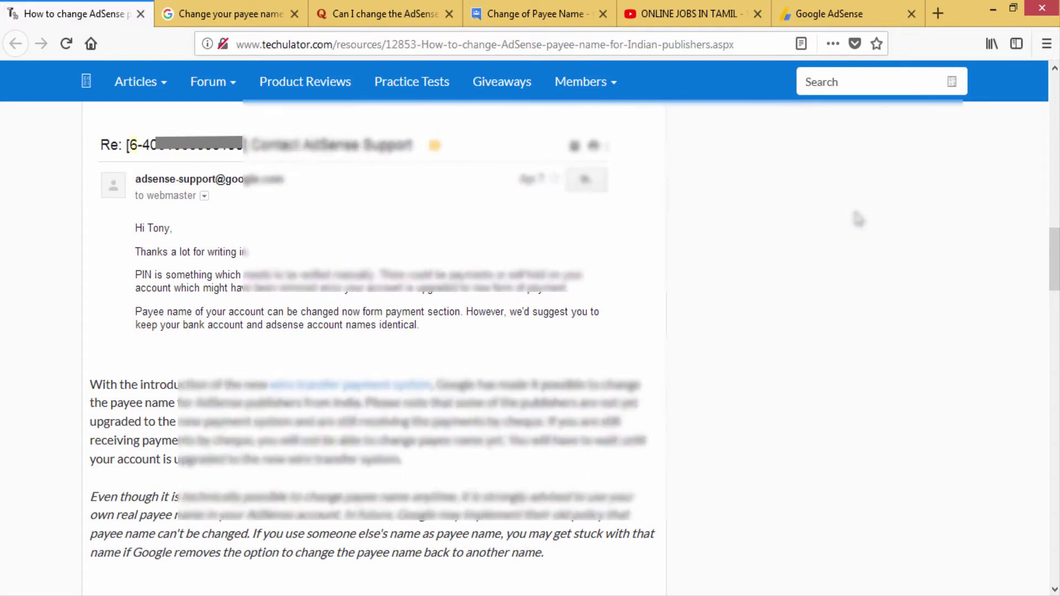
Open the AdSense Payments page and highlight the payee name in the Settings and How you get paid cards.
click(834, 13)
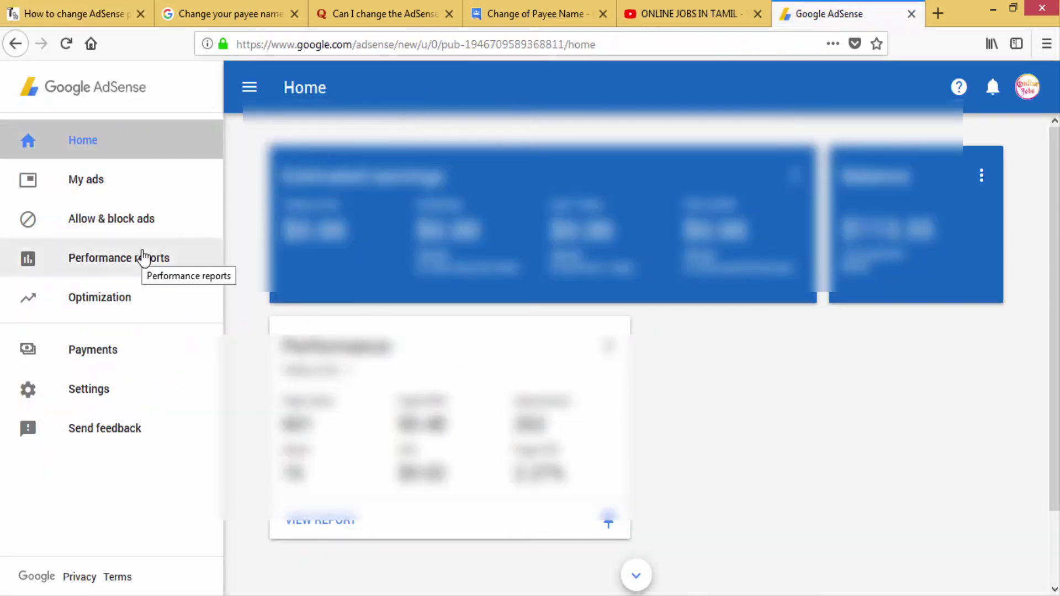
click(77, 357)
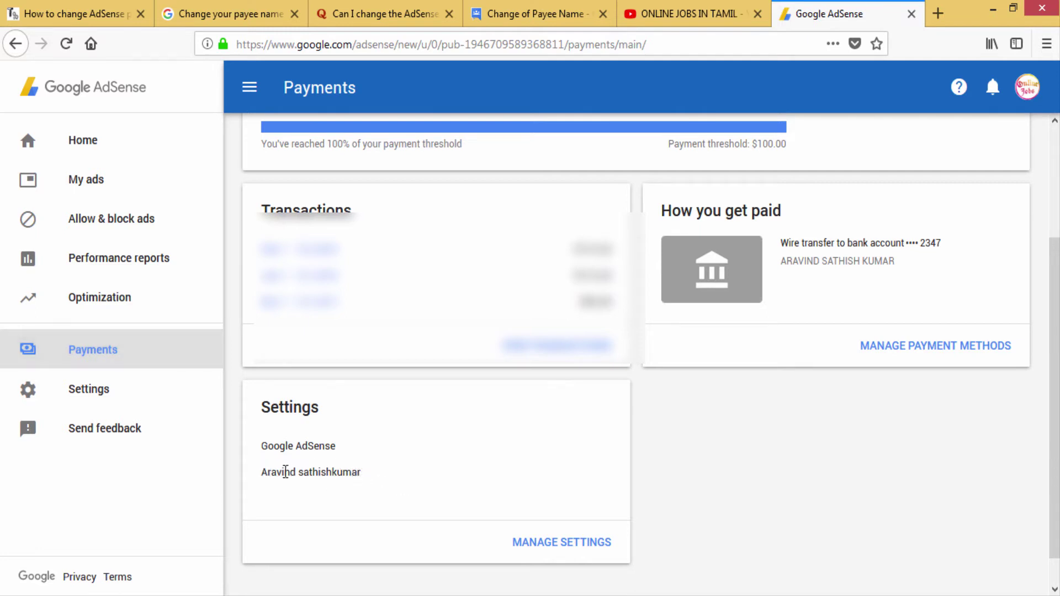
drag(362, 472, 261, 472)
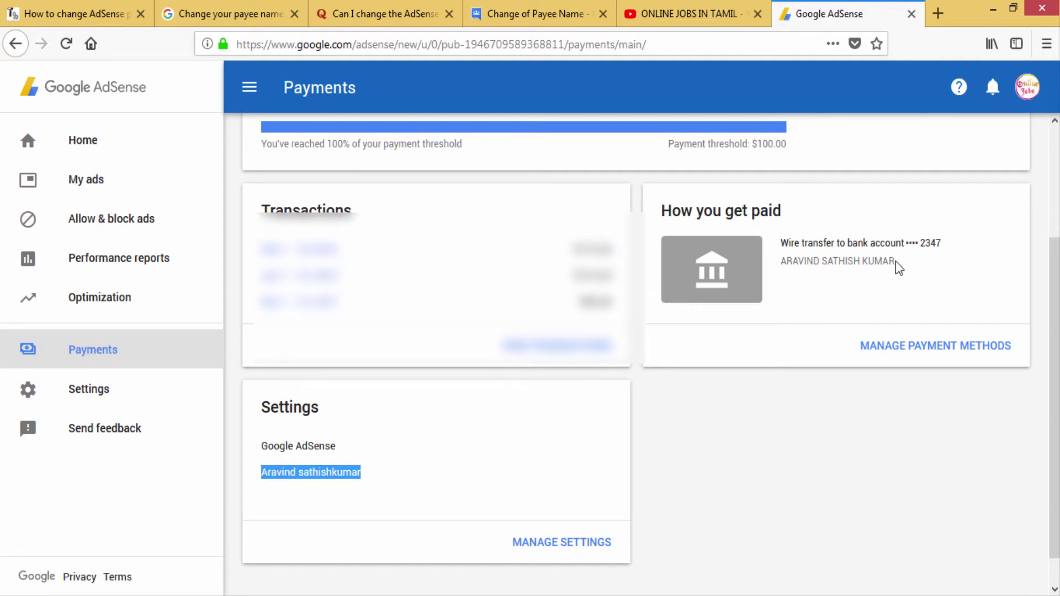
drag(895, 265, 781, 264)
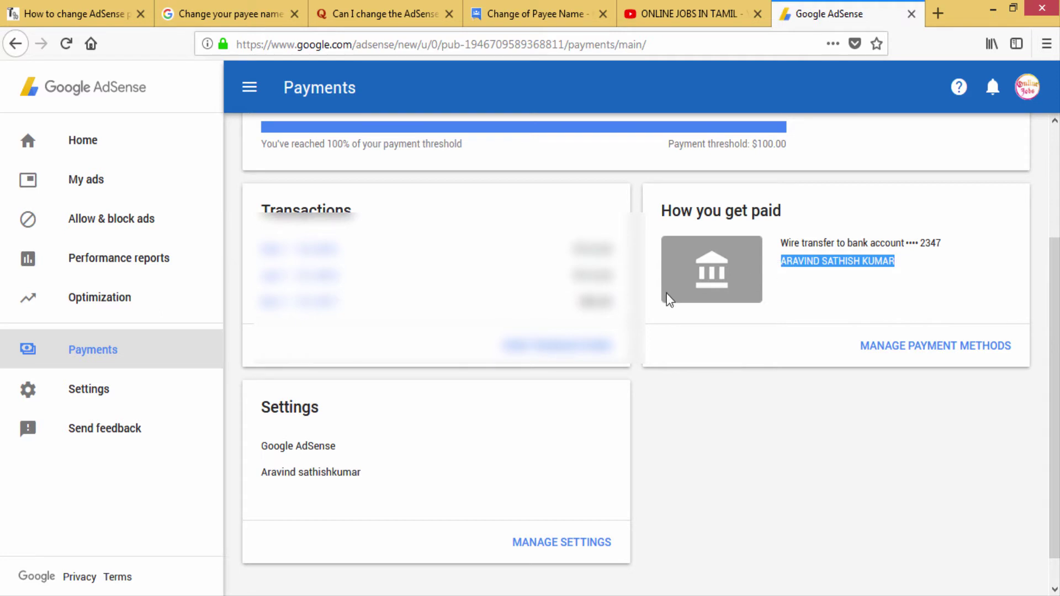
click(814, 274)
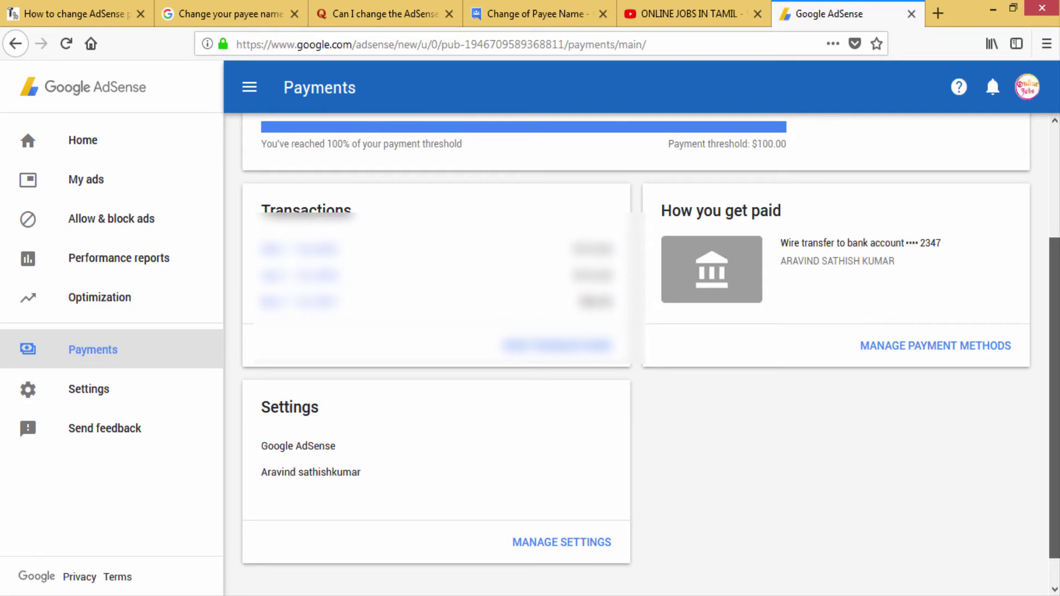
scroll(906, 374, down, 1)
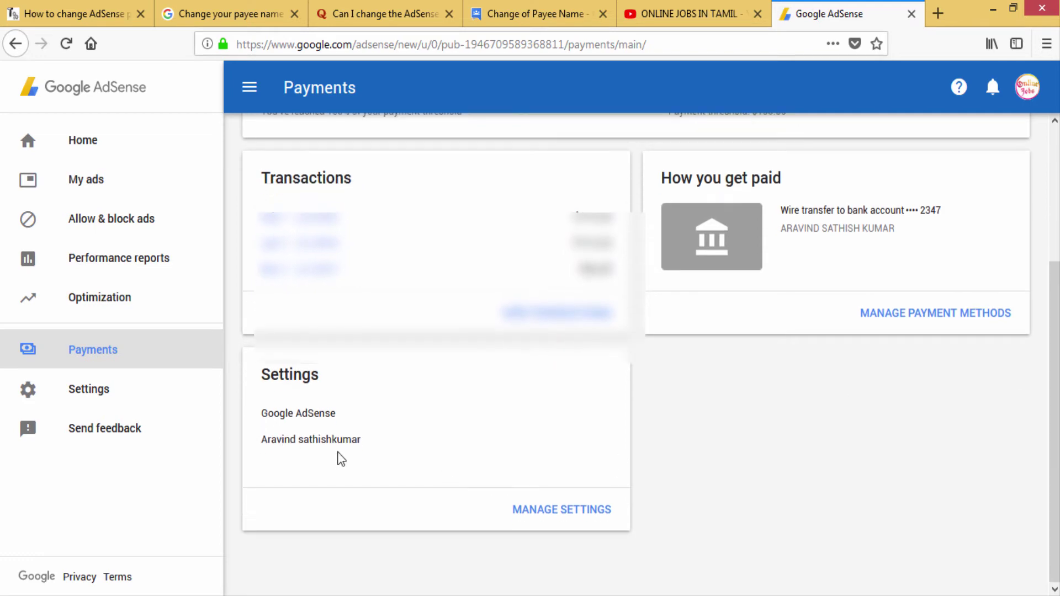
Open payment settings, edit Name and address under Payments profile, and select the current payee name.
click(552, 514)
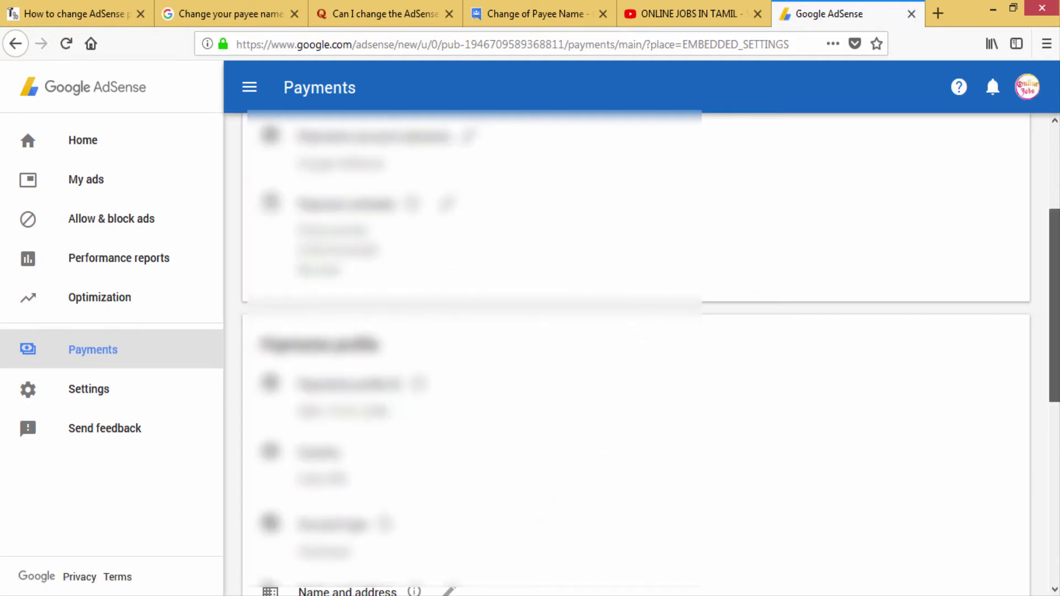
scroll(1045, 343, down, 4)
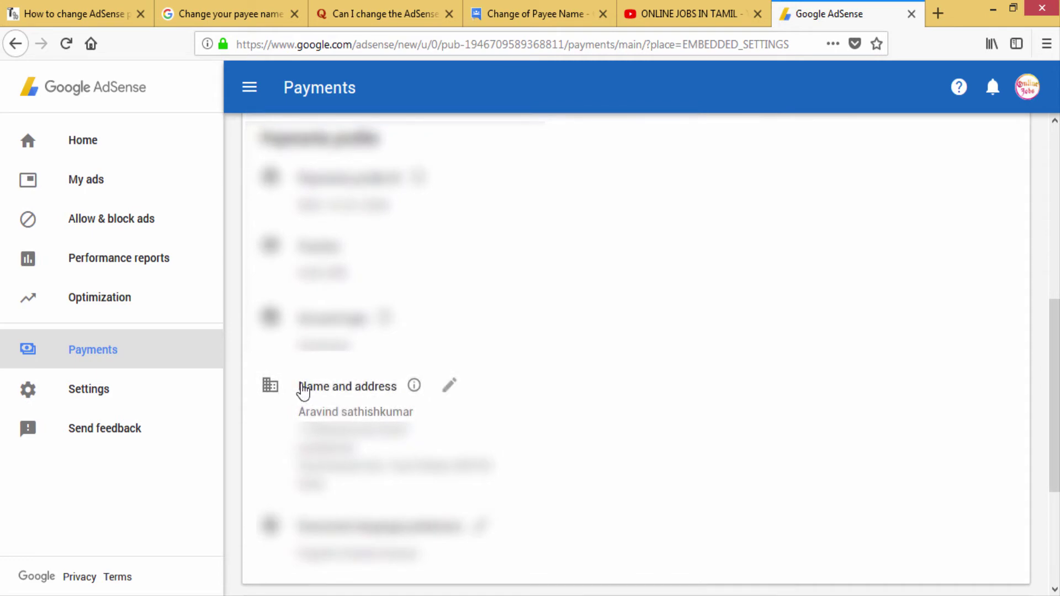
click(450, 390)
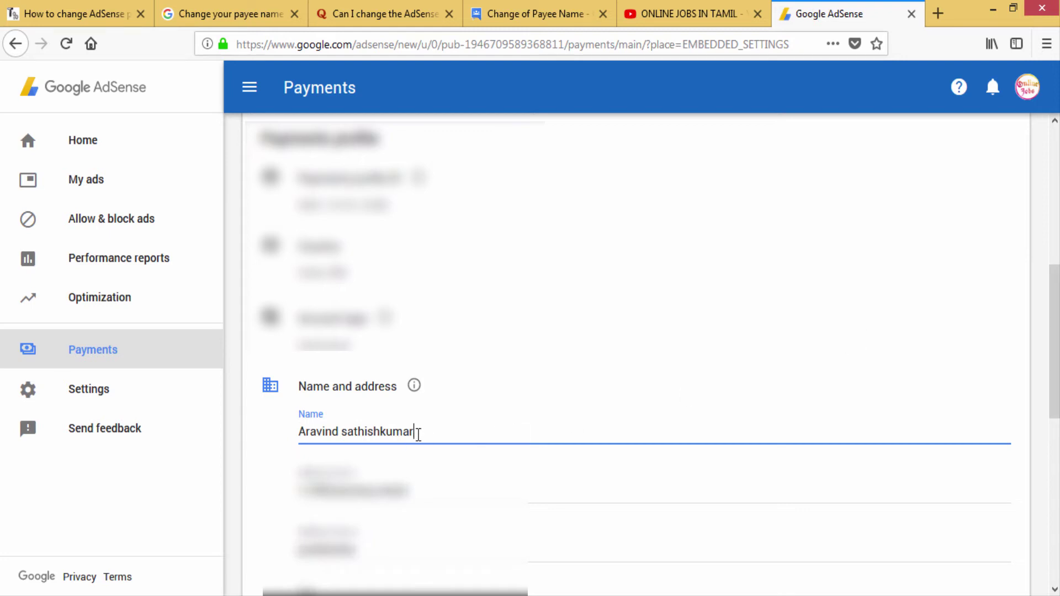
drag(416, 433, 299, 439)
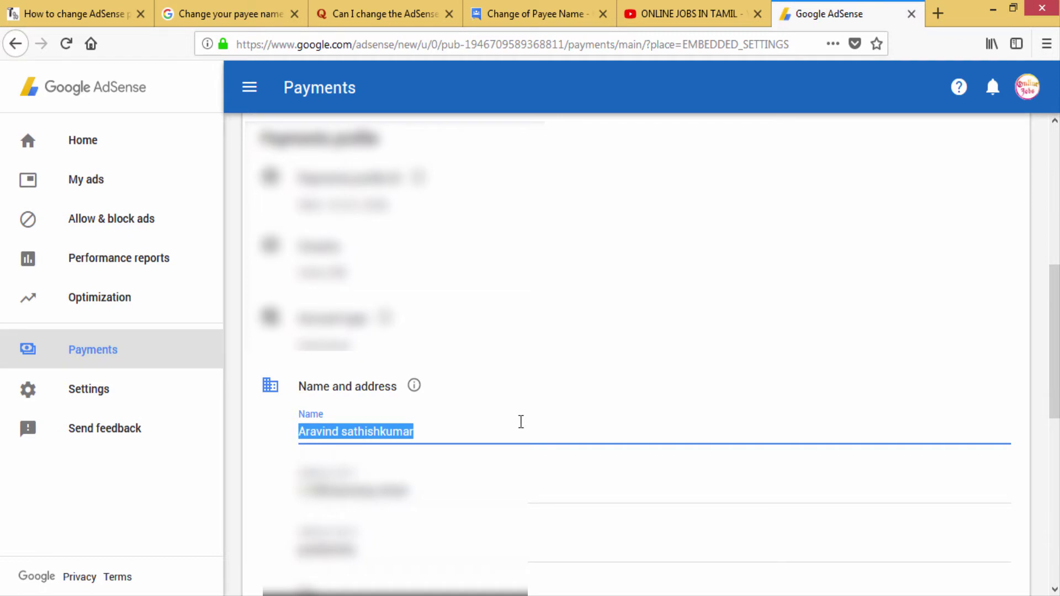
scroll(1055, 337, up, 1)
scroll(1055, 337, up, 5)
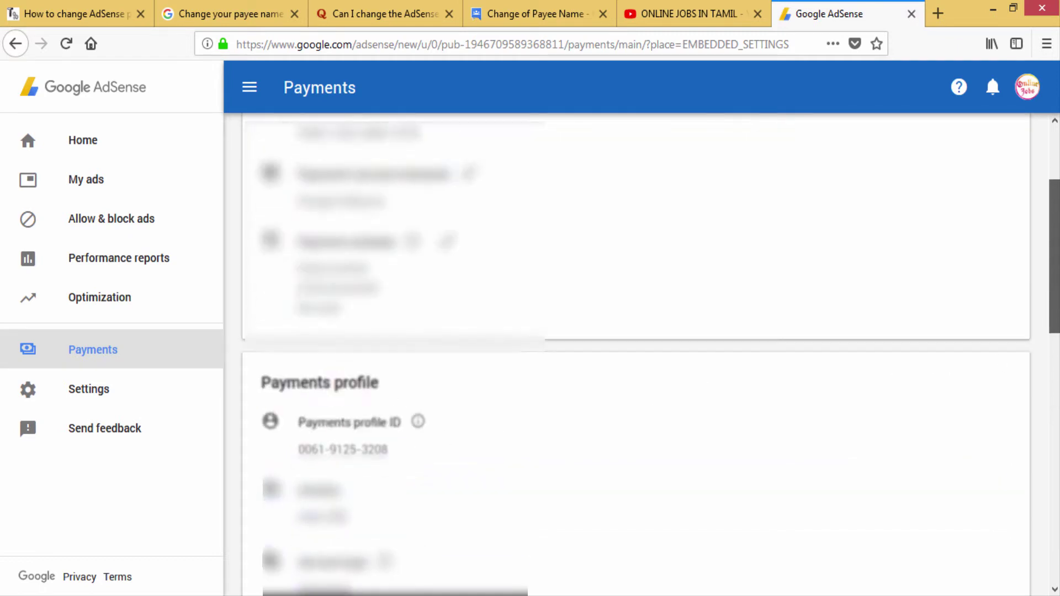
From Payments, open a new wire-transfer payment method form and click into Name on bank account.
click(92, 354)
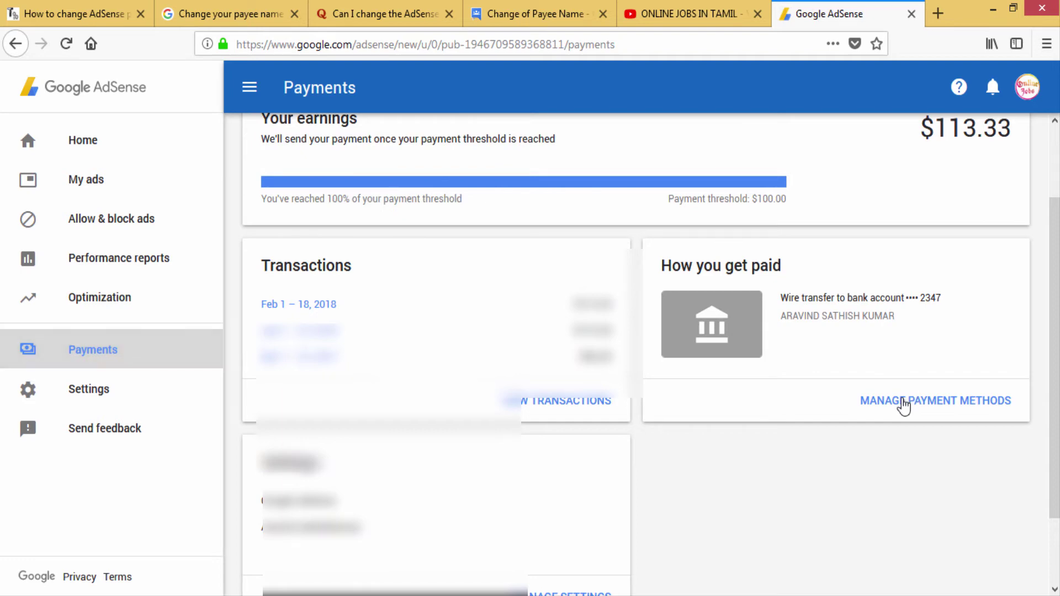
click(914, 400)
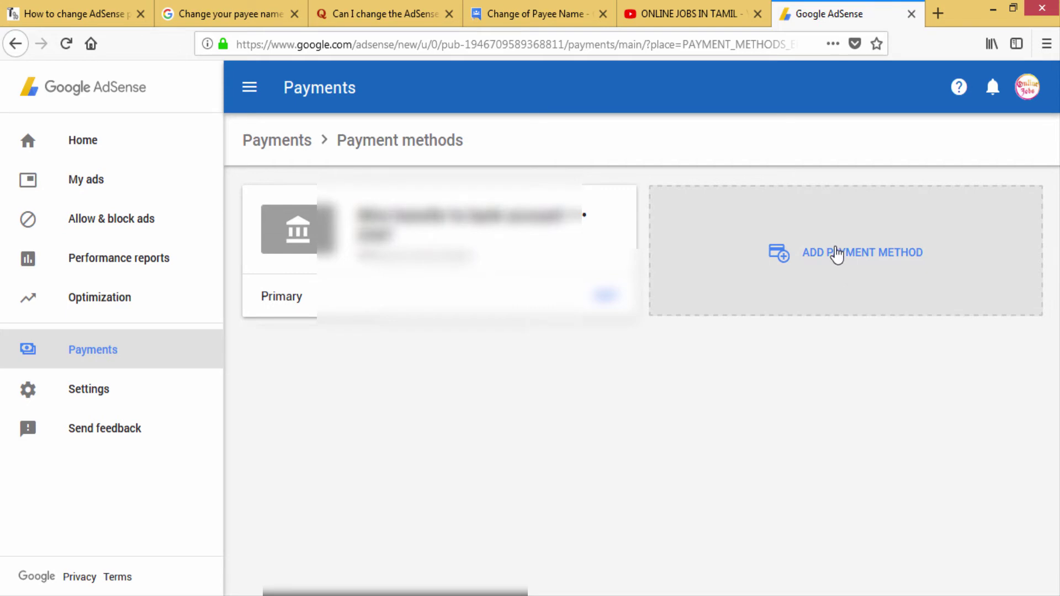
click(837, 255)
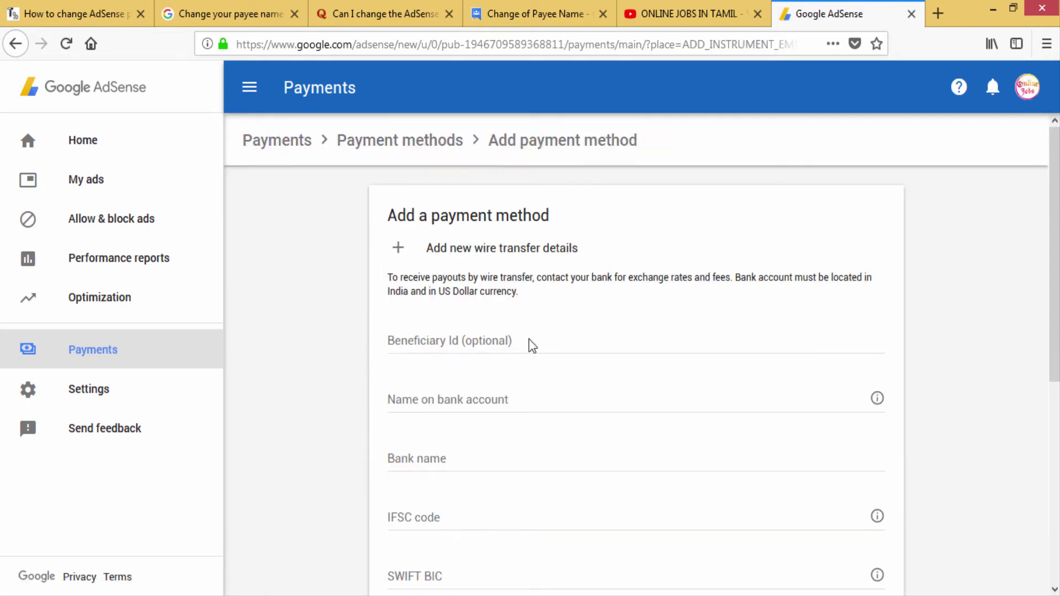
click(451, 393)
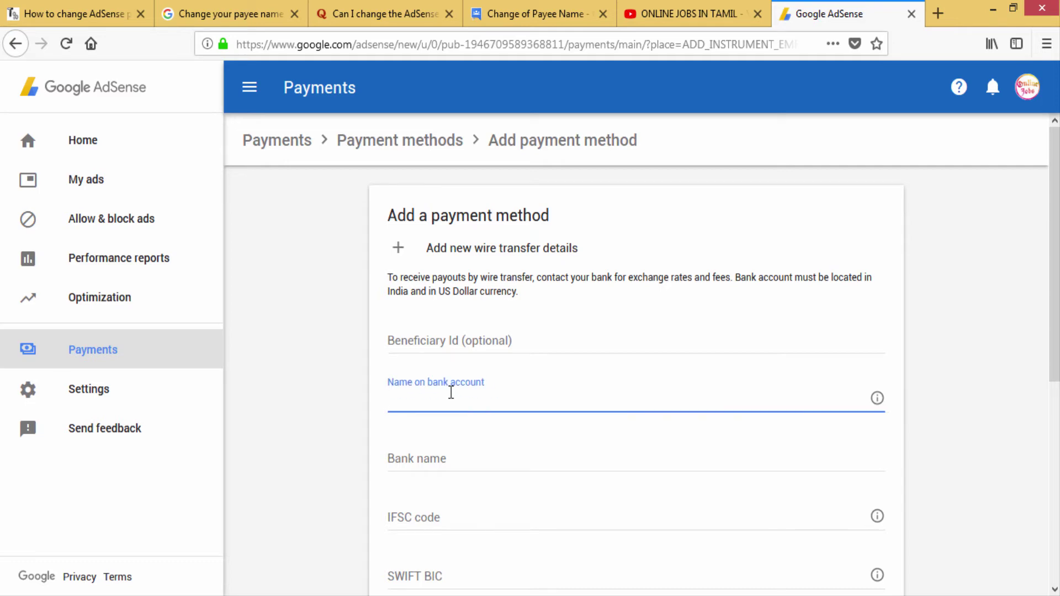
scroll(1055, 276, down, 5)
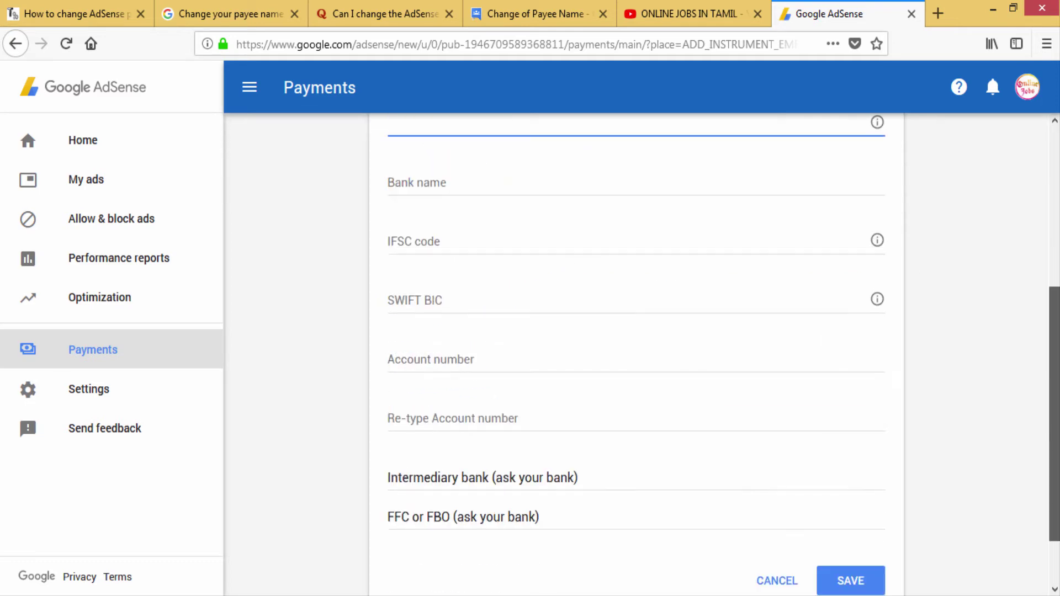
scroll(722, 247, up, 6)
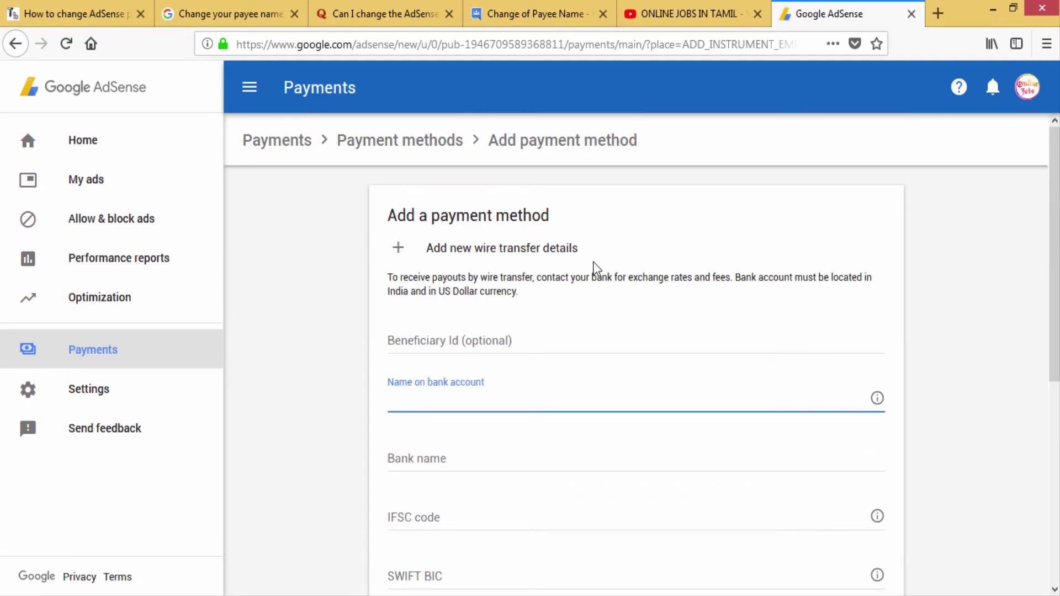
Go back twice to the Payments overview and highlight the payee name in both cards.
click(15, 45)
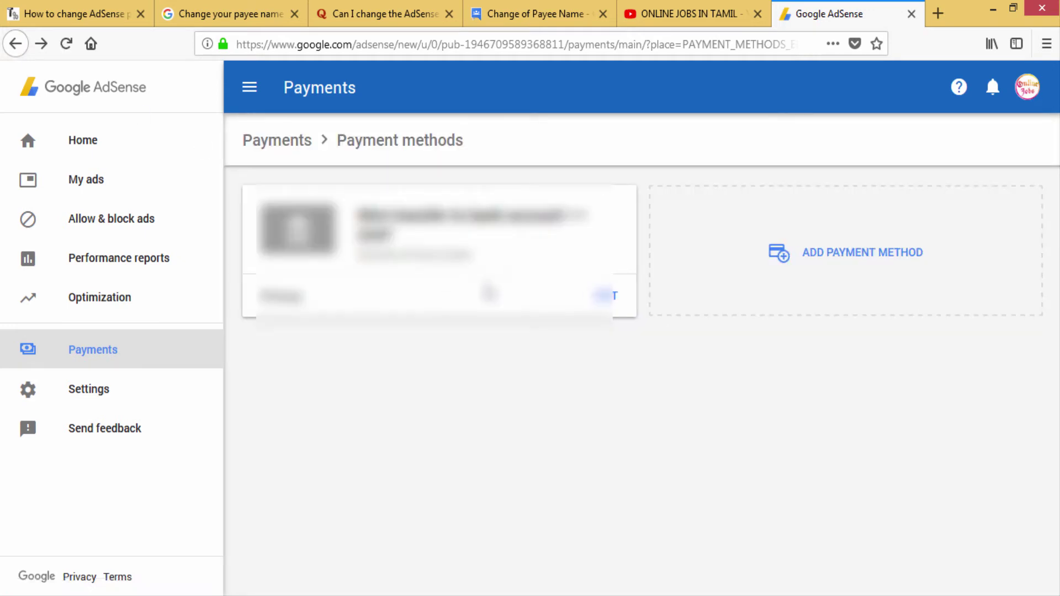
click(16, 44)
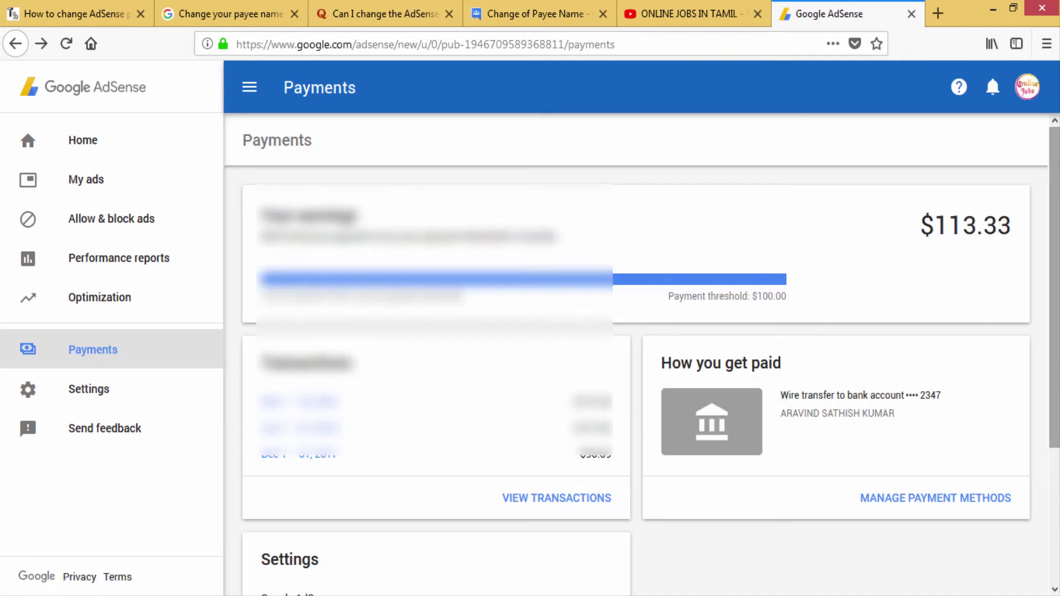
scroll(641, 354, down, 2)
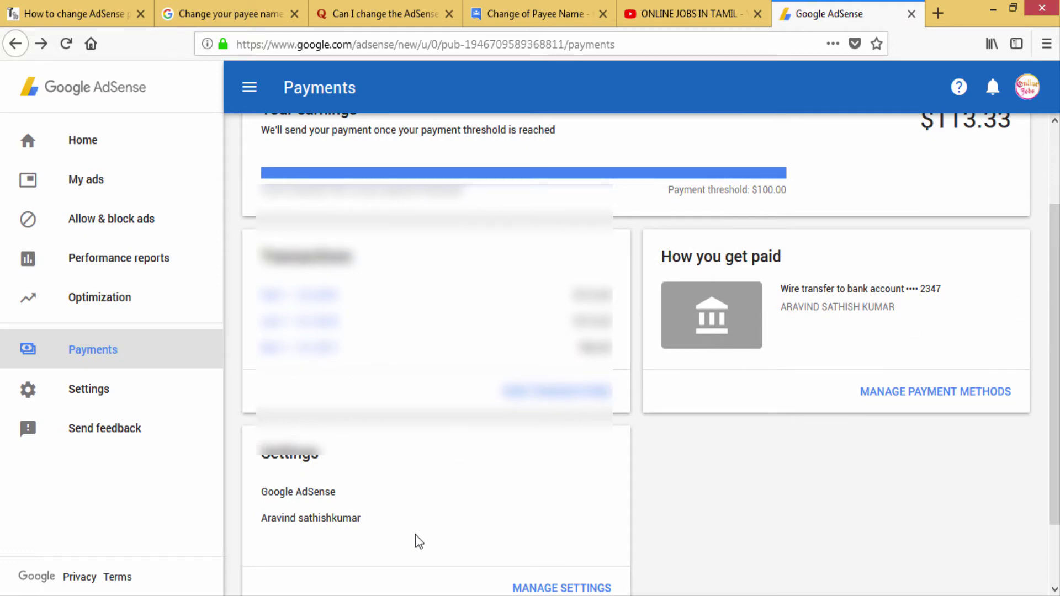
drag(362, 521, 259, 534)
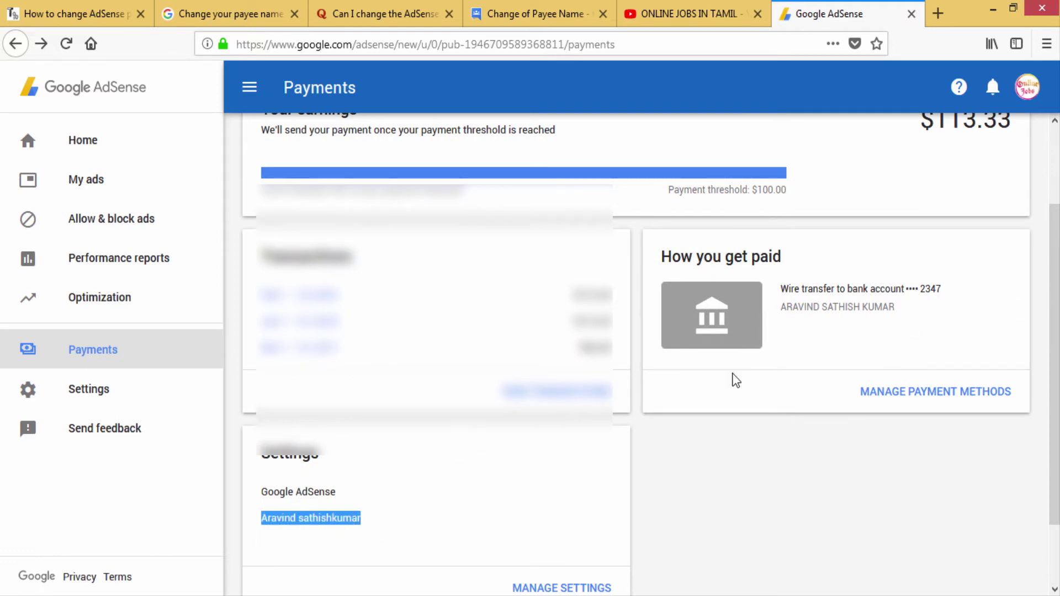
drag(894, 307, 783, 313)
click(48, 8)
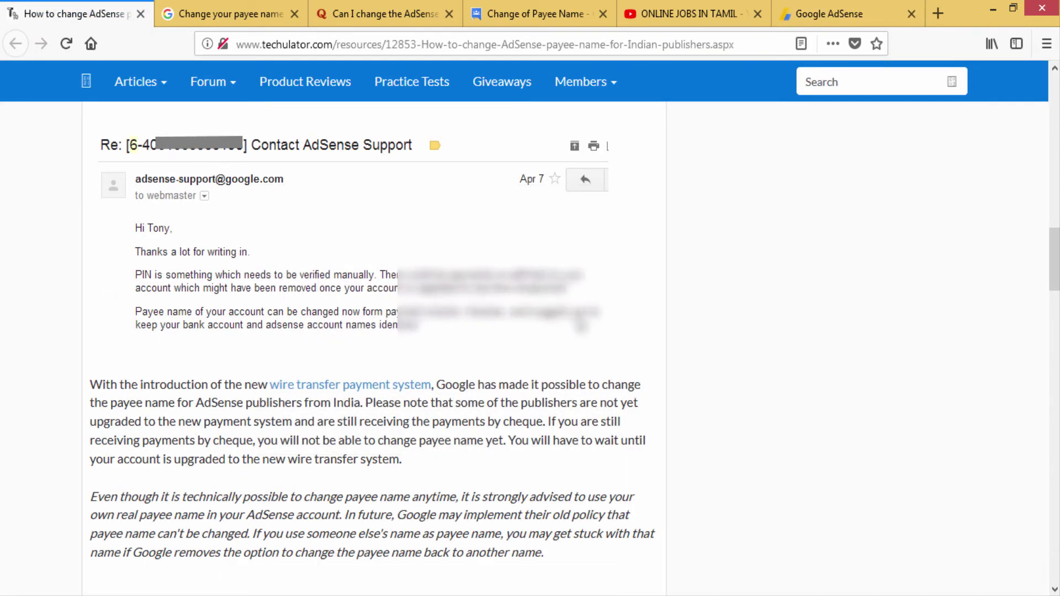
key(ctrl+shift+Tab)
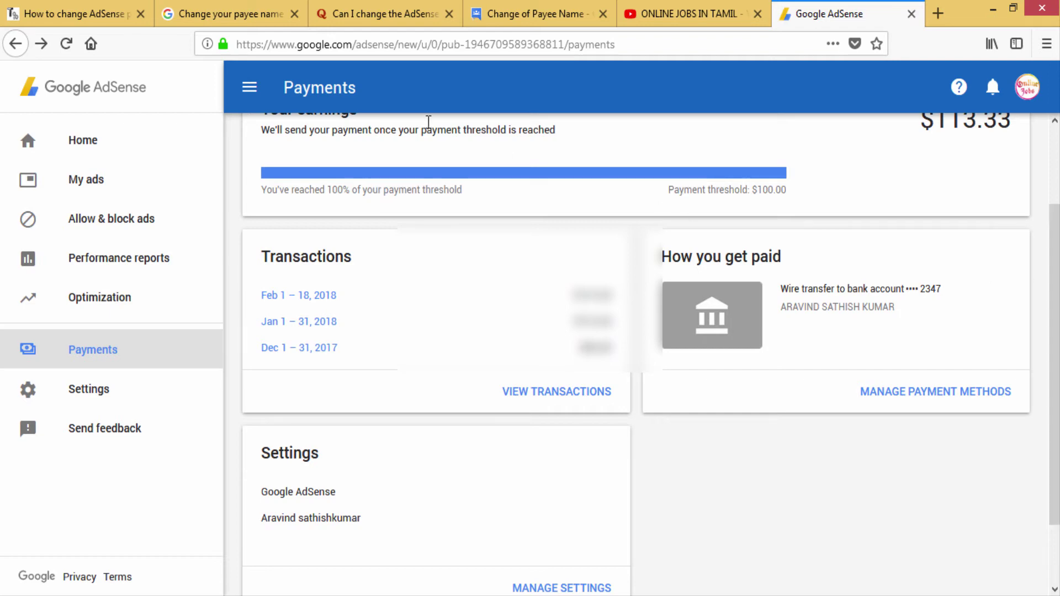
Switch to the 'Change your payee name' help article and scroll up to its title.
click(216, 18)
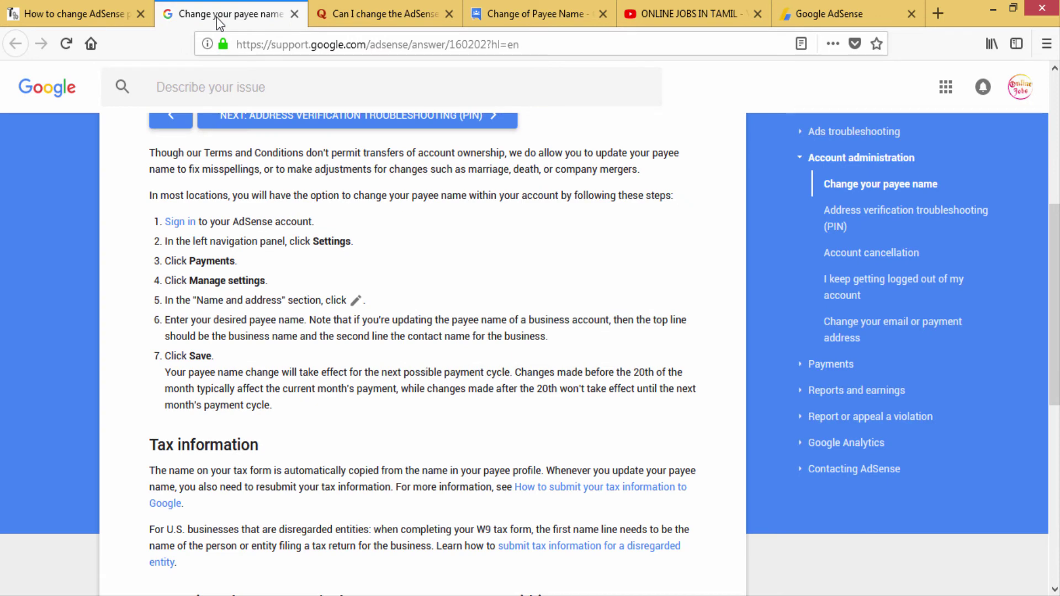
drag(1054, 265, 1055, 181)
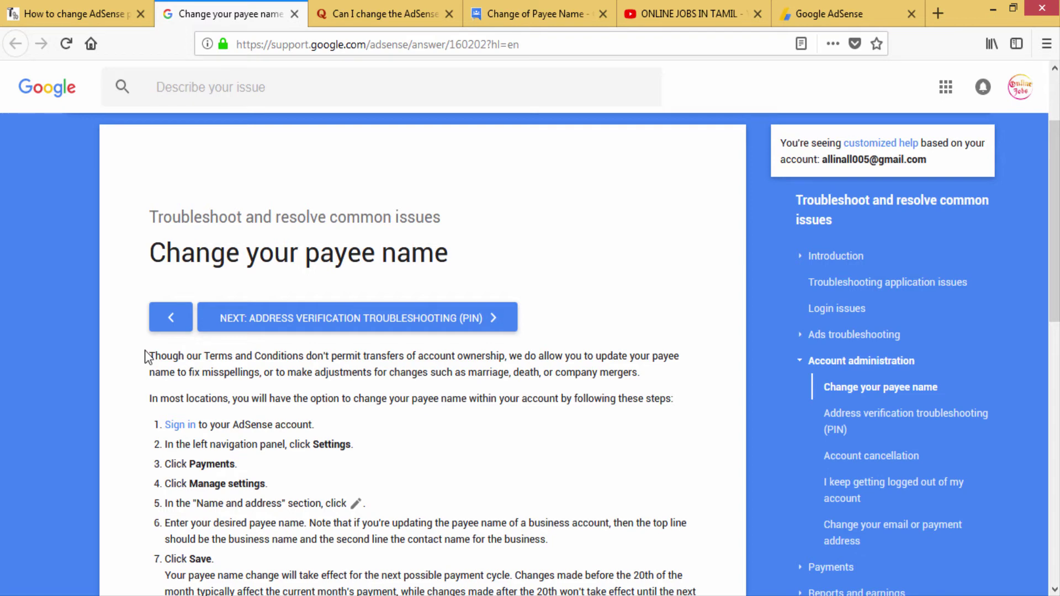
Highlight the article's paragraph on misspellings and legal changes, then switch to the Change of Payee Name thread.
drag(149, 356, 509, 363)
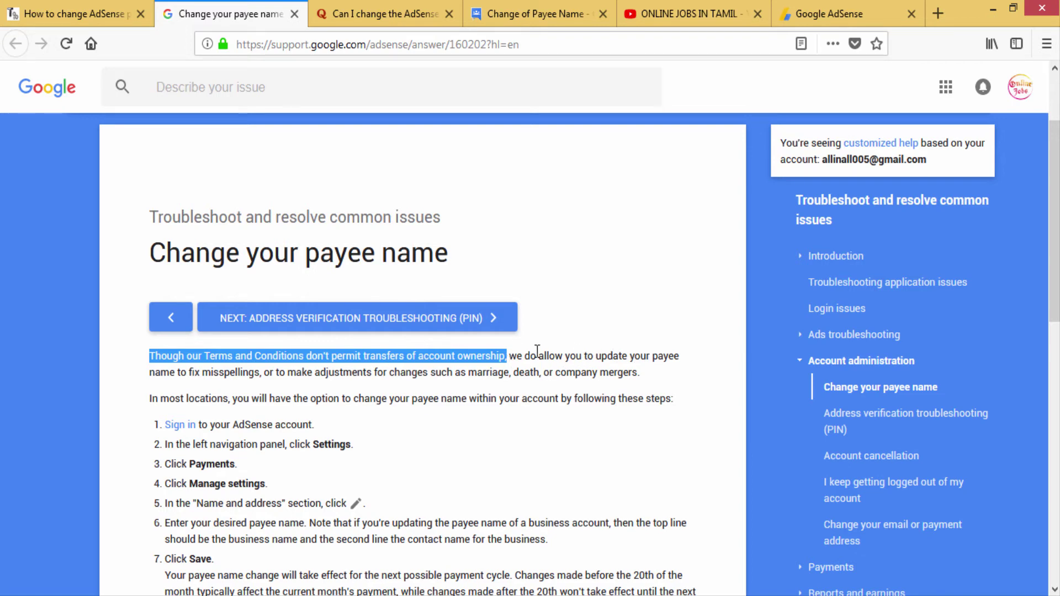
click(633, 356)
drag(662, 385, 202, 375)
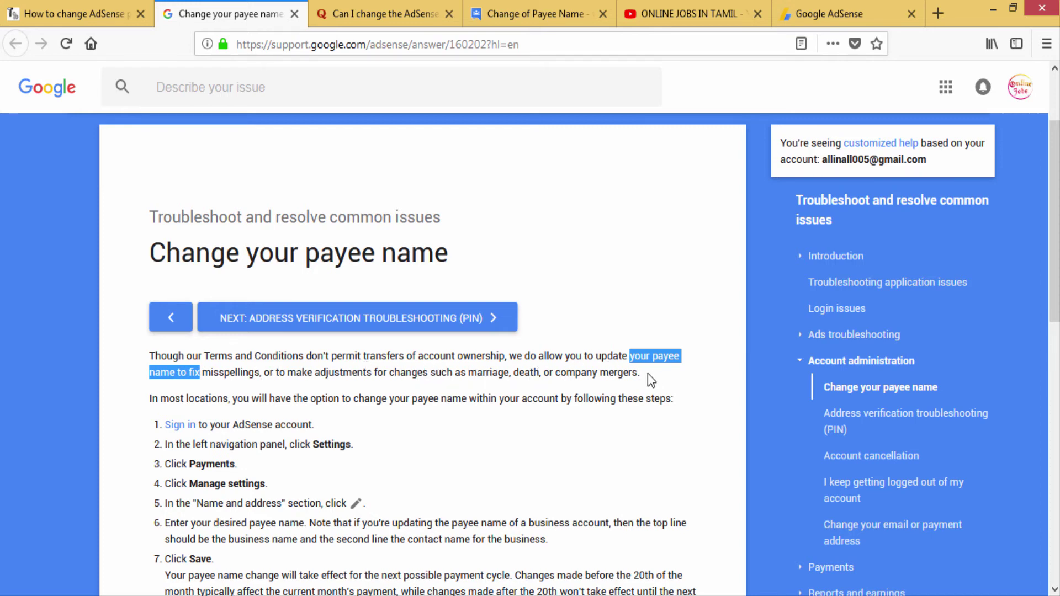
drag(651, 381, 150, 356)
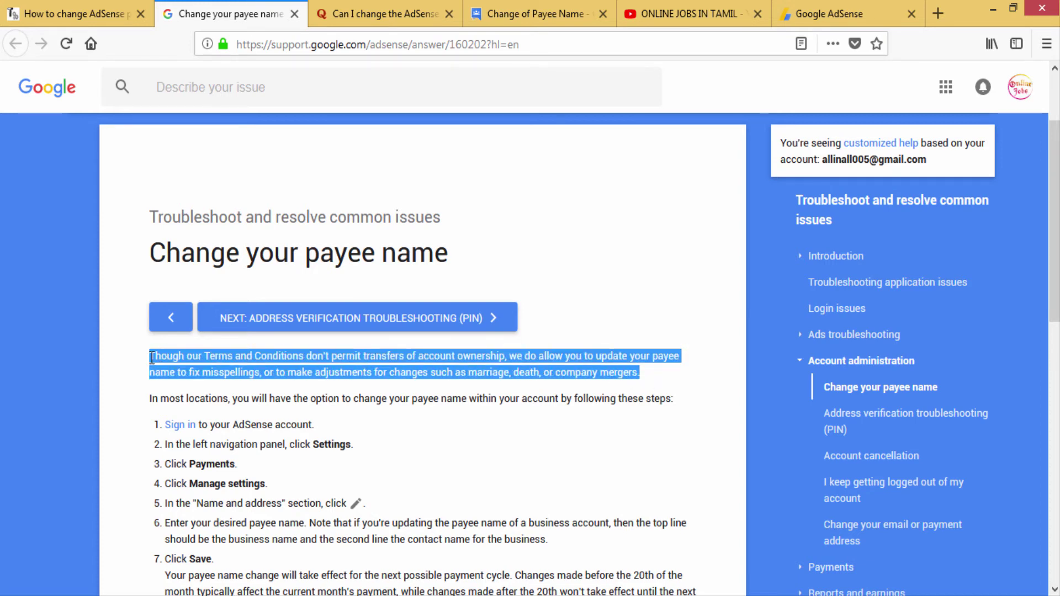
click(117, 286)
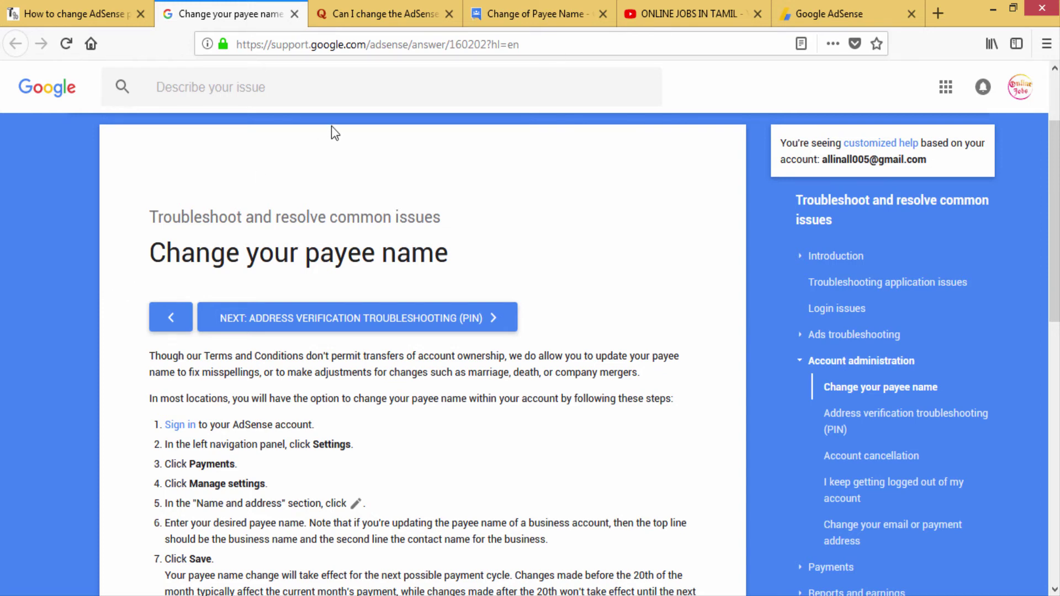
click(507, 6)
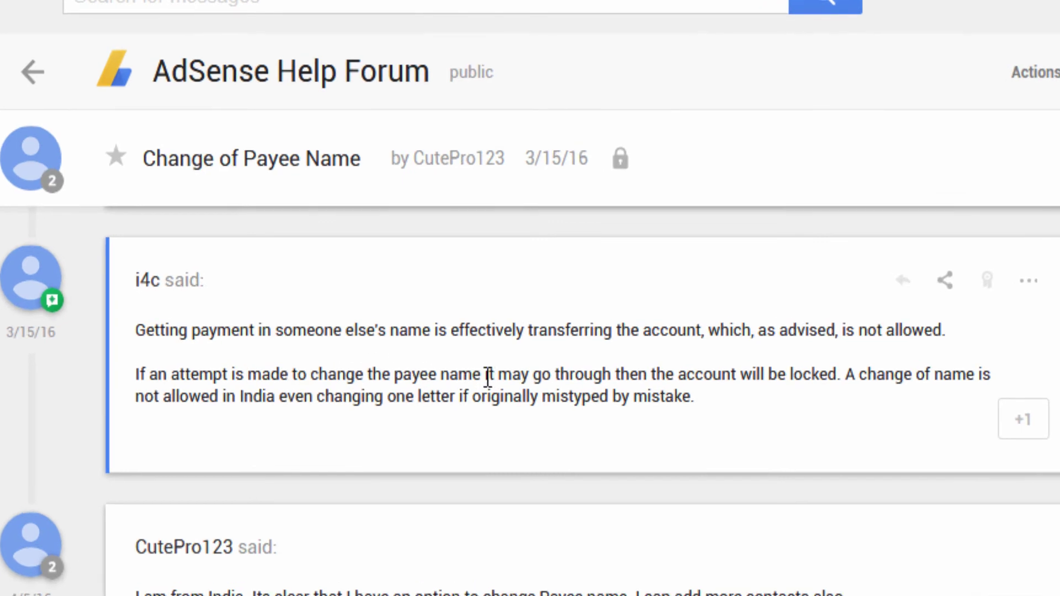
Highlight the reply warning 'it may go through then the account will be locked'.
drag(487, 379, 838, 382)
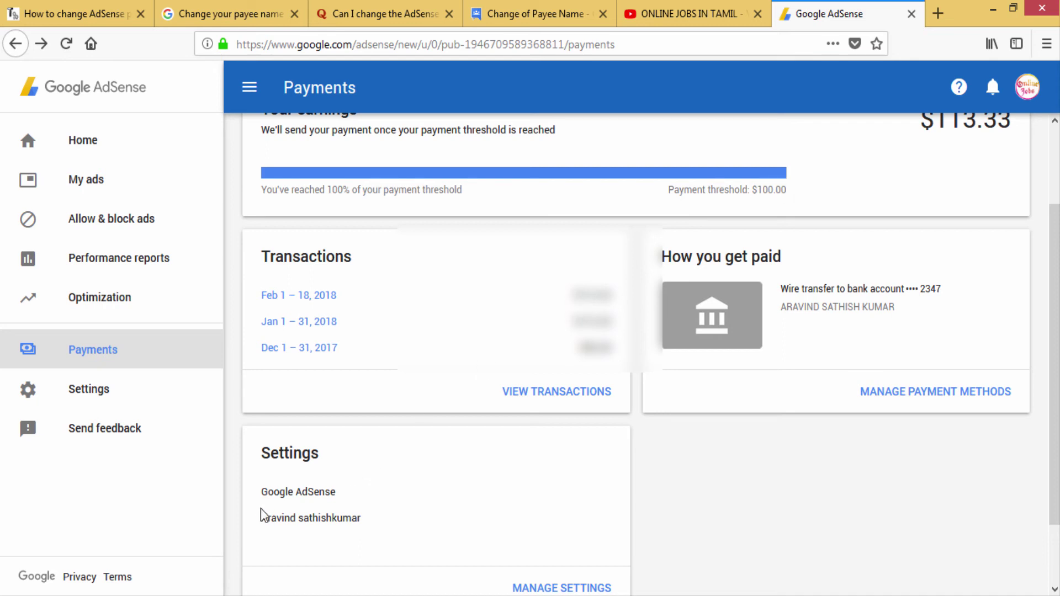
Highlight the Settings payee name, revisit the forum thread's address, then open the Quora question tab.
drag(263, 517, 367, 522)
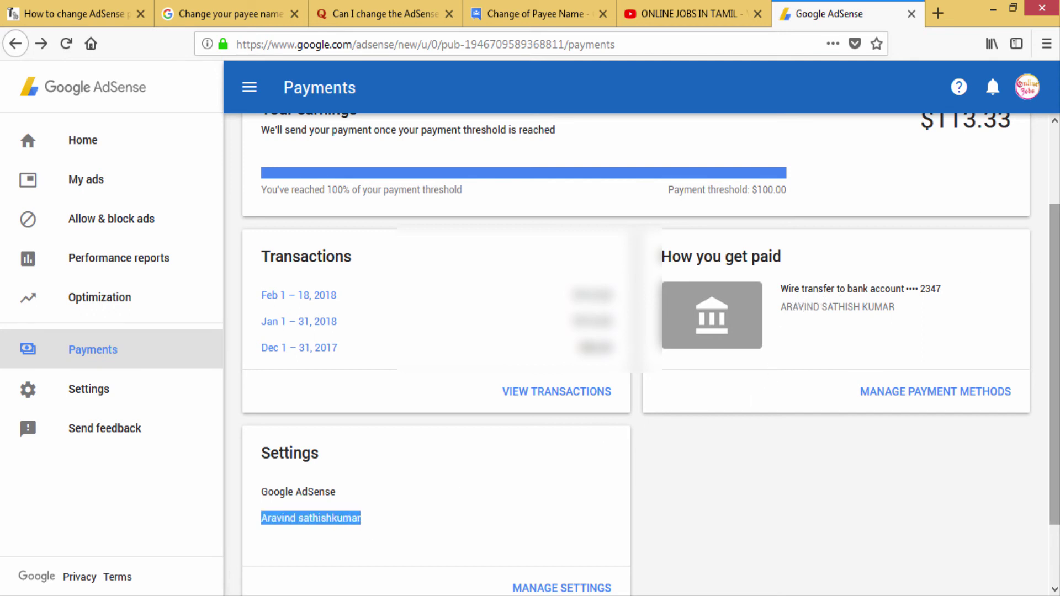
click(561, 6)
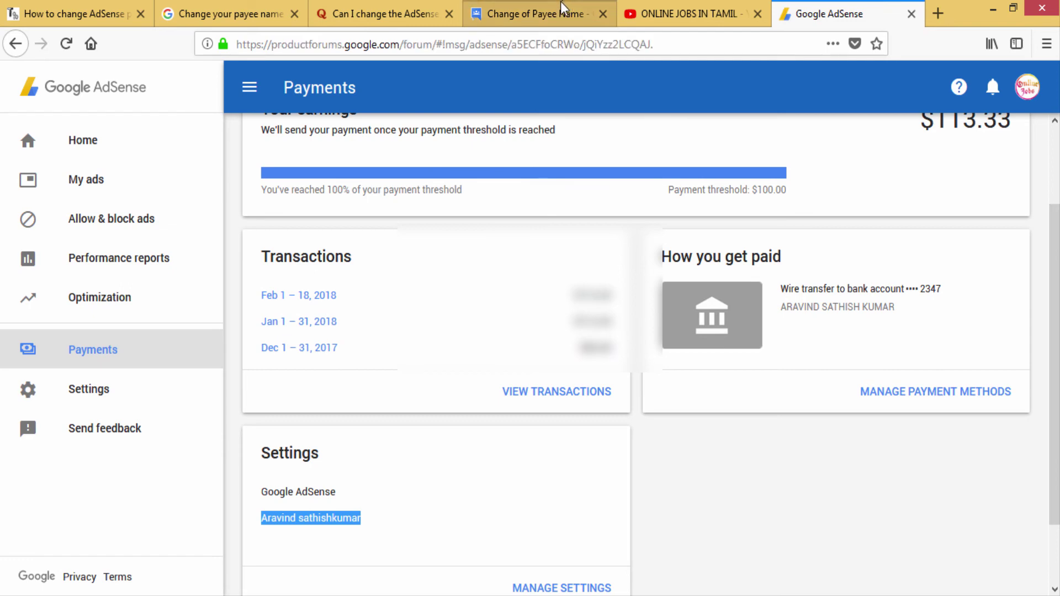
click(407, 45)
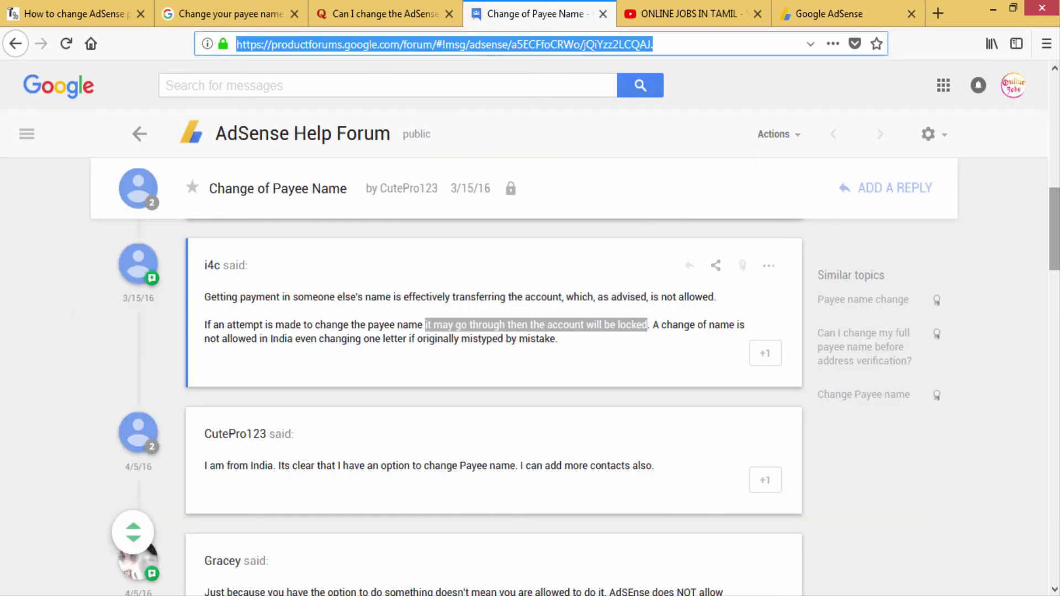
mouse_move(1054, 230)
mouse_down()
mouse_move(1054, 144)
mouse_move(1042, 220)
mouse_up()
click(392, 17)
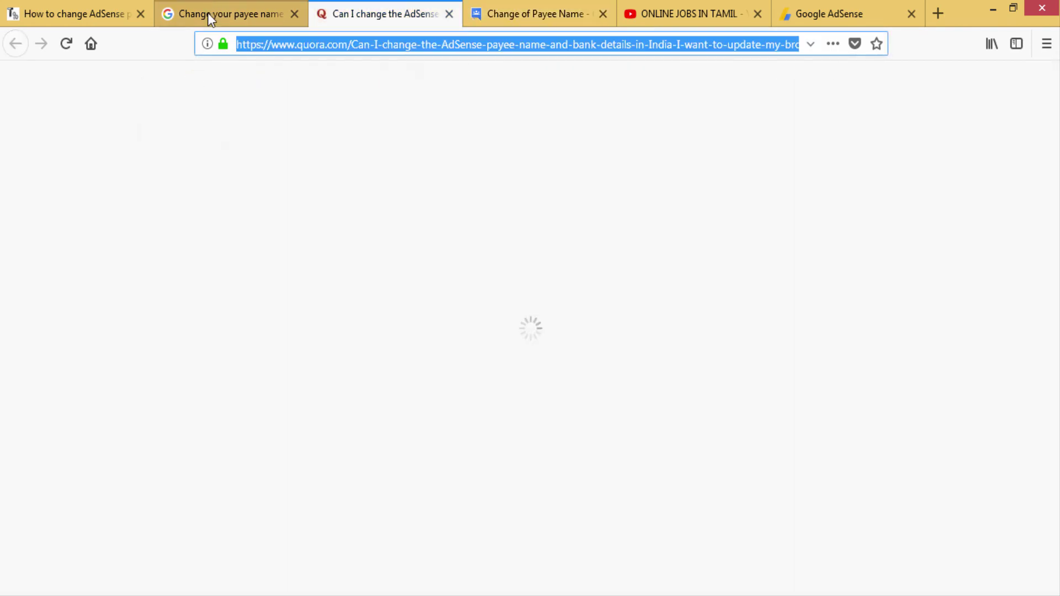
Return to the 'Change your payee name' article and highlight 'we do allow you… company mergers.'.
click(210, 19)
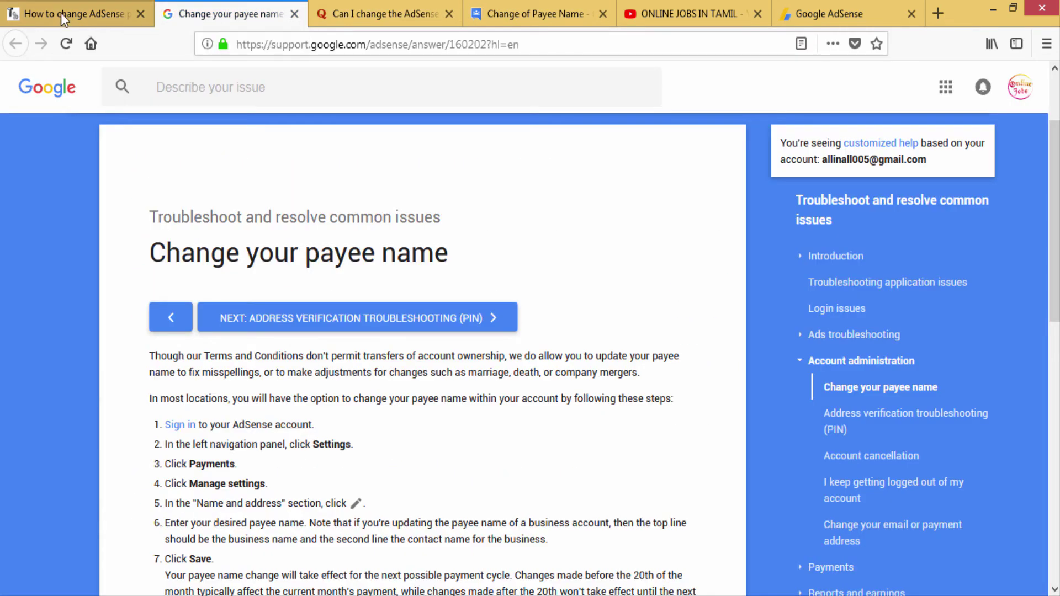
click(690, 13)
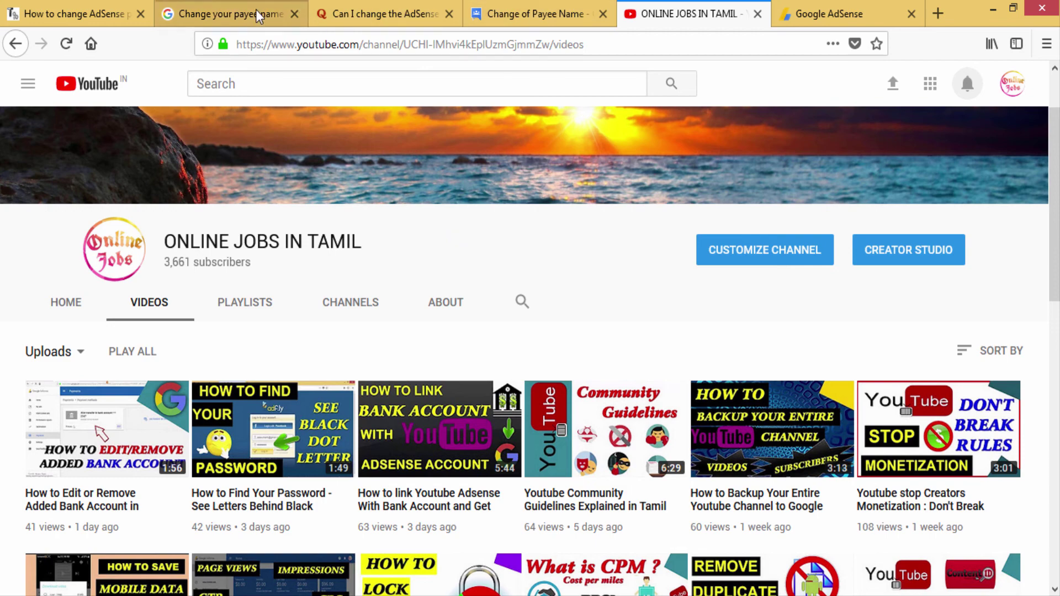
click(213, 23)
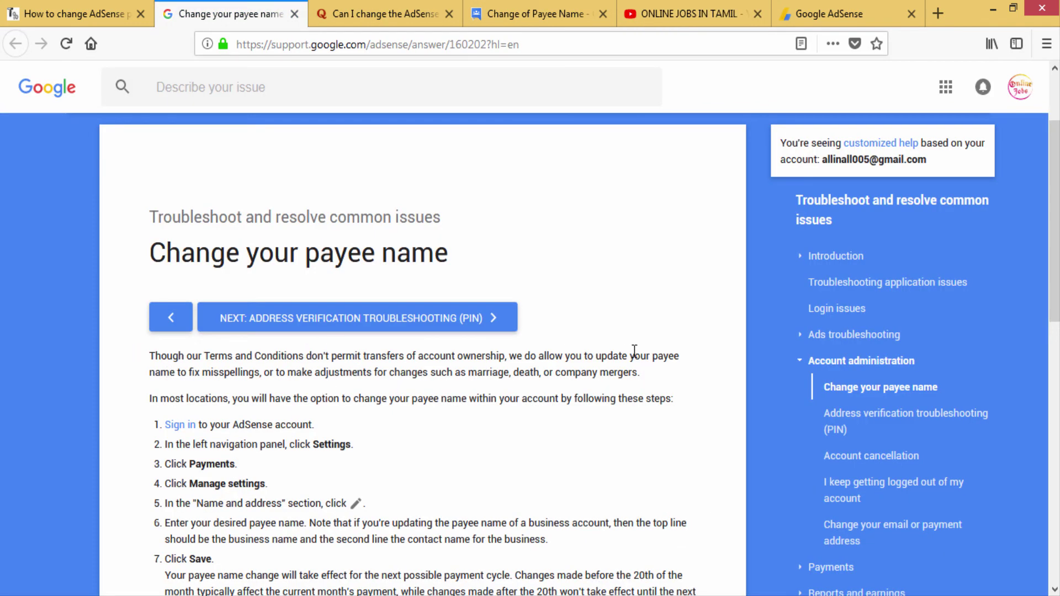
drag(511, 355, 540, 385)
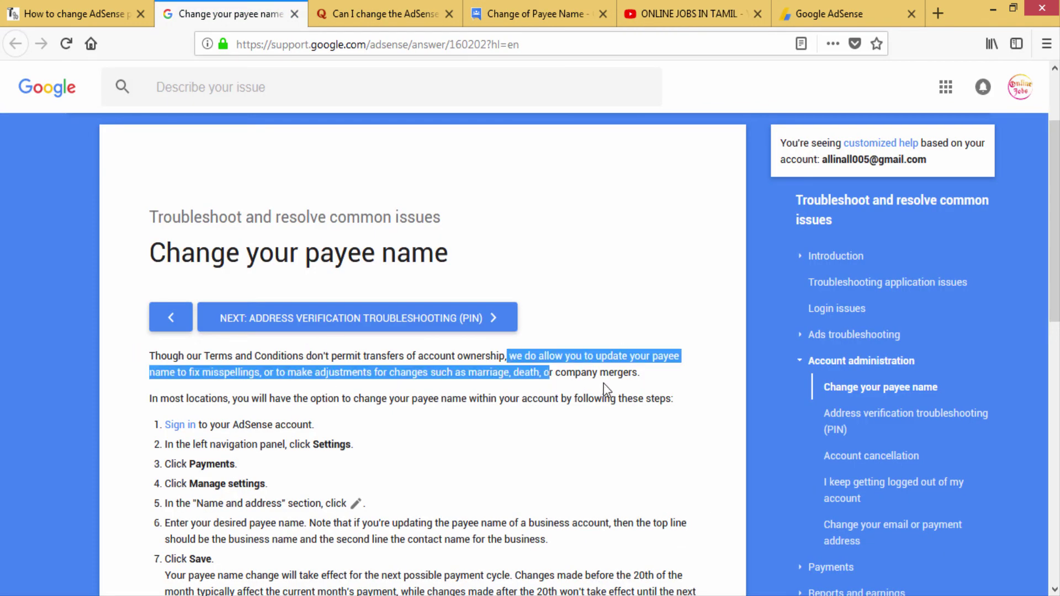
drag(604, 383, 657, 379)
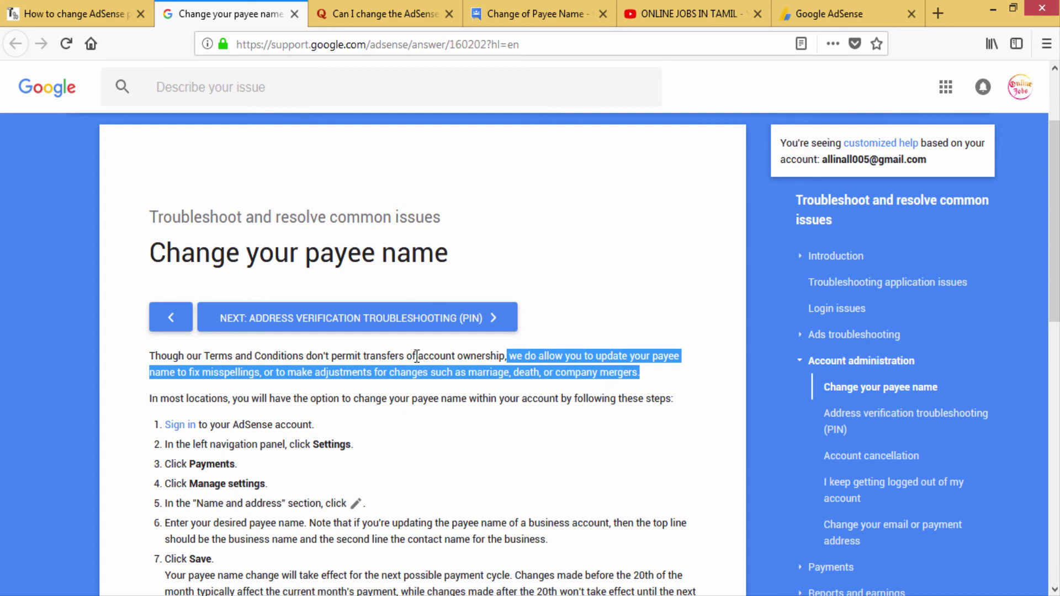
Highlight 'you cannot change your payee name' and the permanent-disabling warning, then return to AdSense Payments.
click(520, 2)
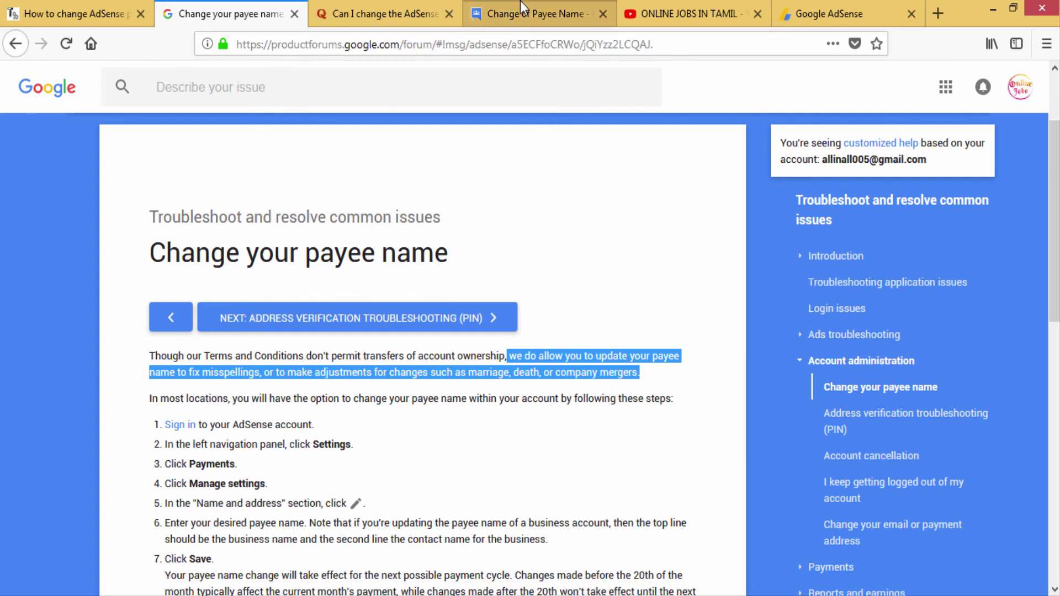
scroll(923, 282, down, 3)
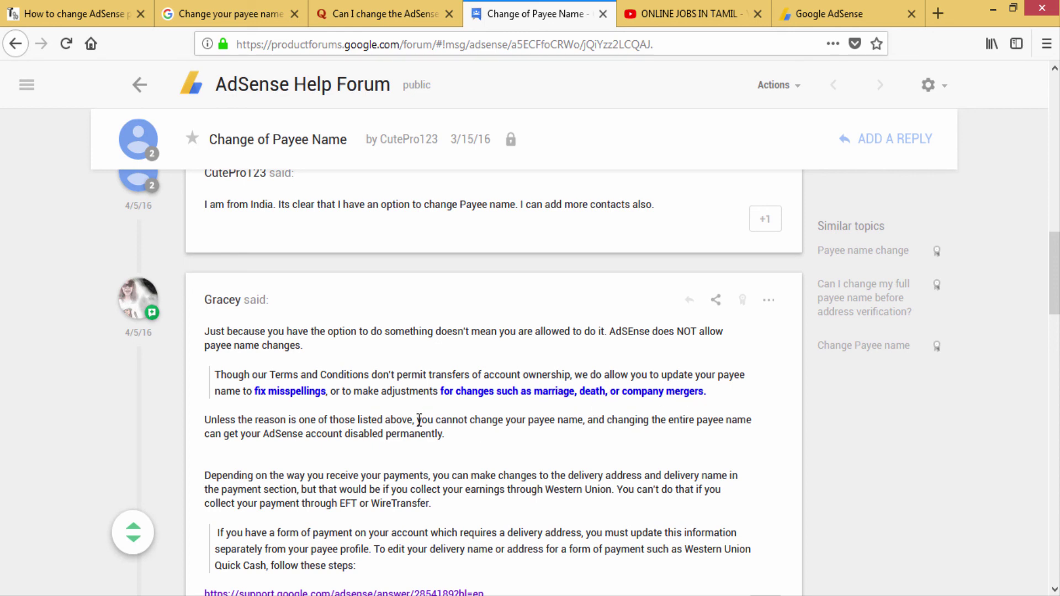
drag(420, 421, 575, 424)
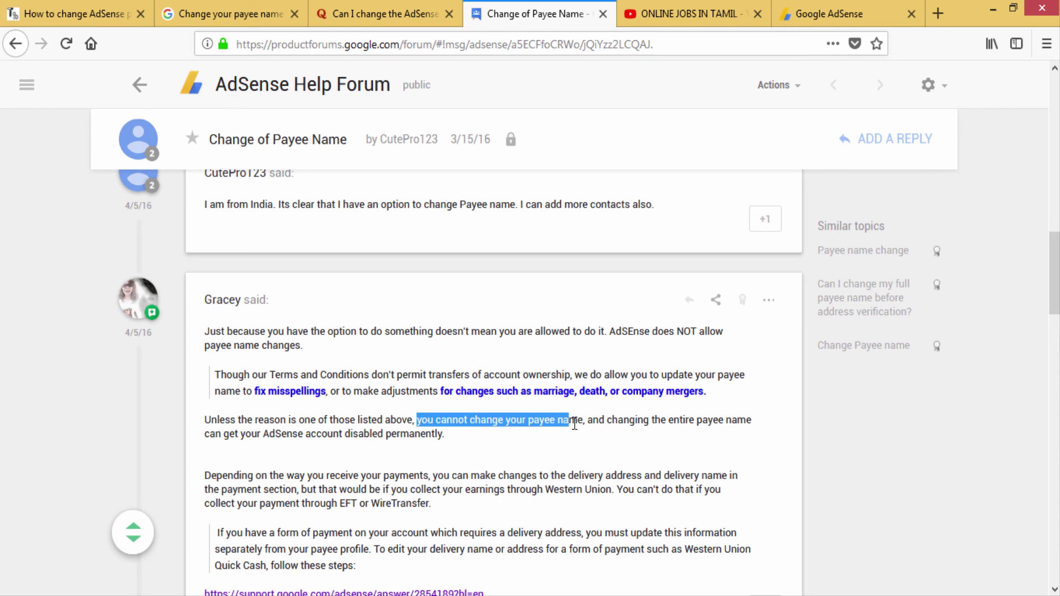
click(575, 423)
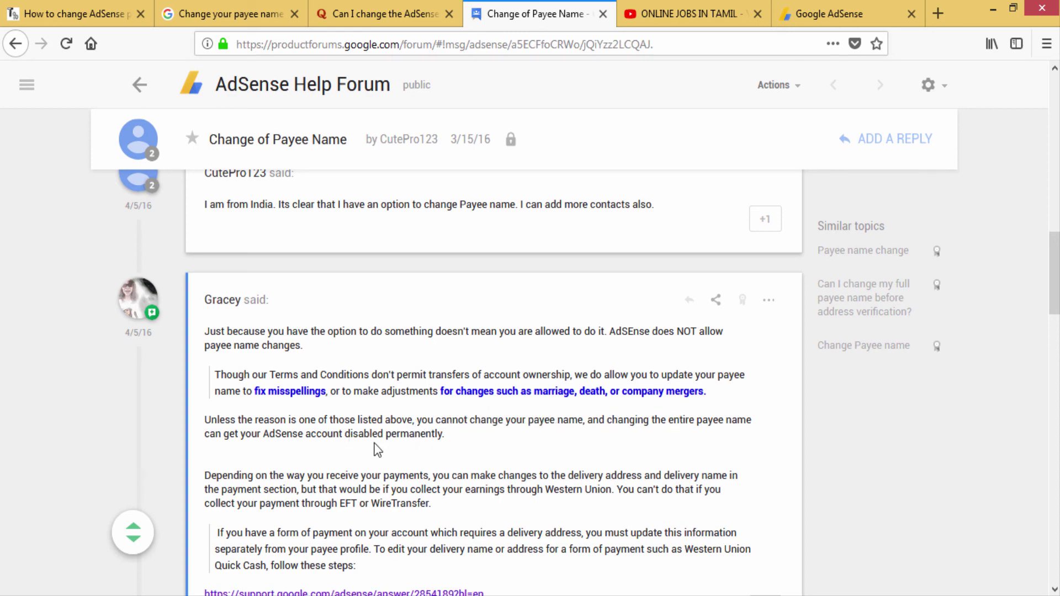
drag(444, 434, 249, 433)
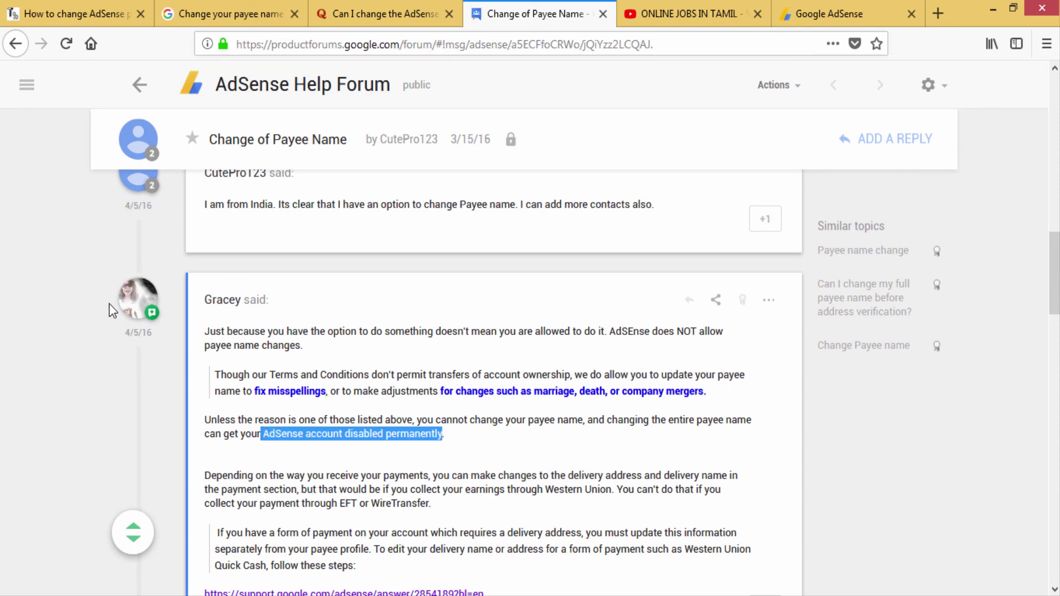
scroll(494, 387, up, 10)
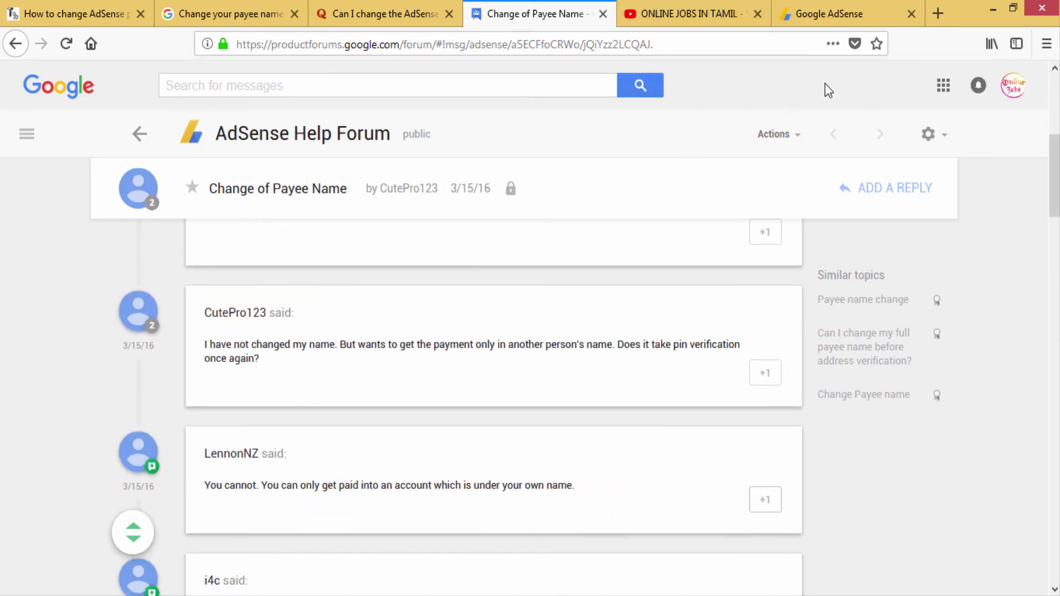
click(813, 12)
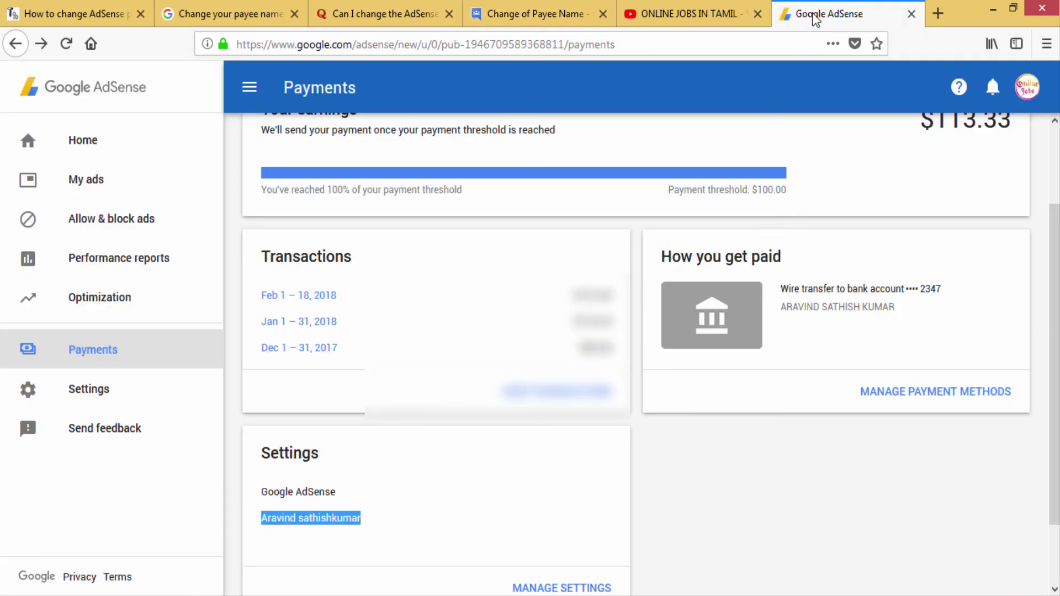
Switch to the ONLINE JOBS IN TAMIL YouTube channel's Videos page.
click(656, 9)
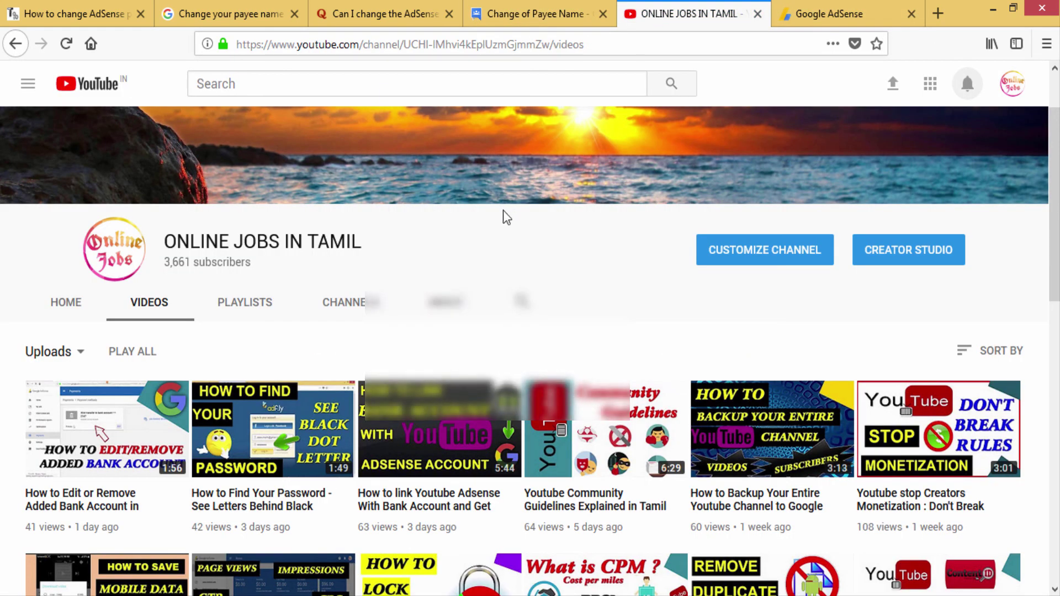